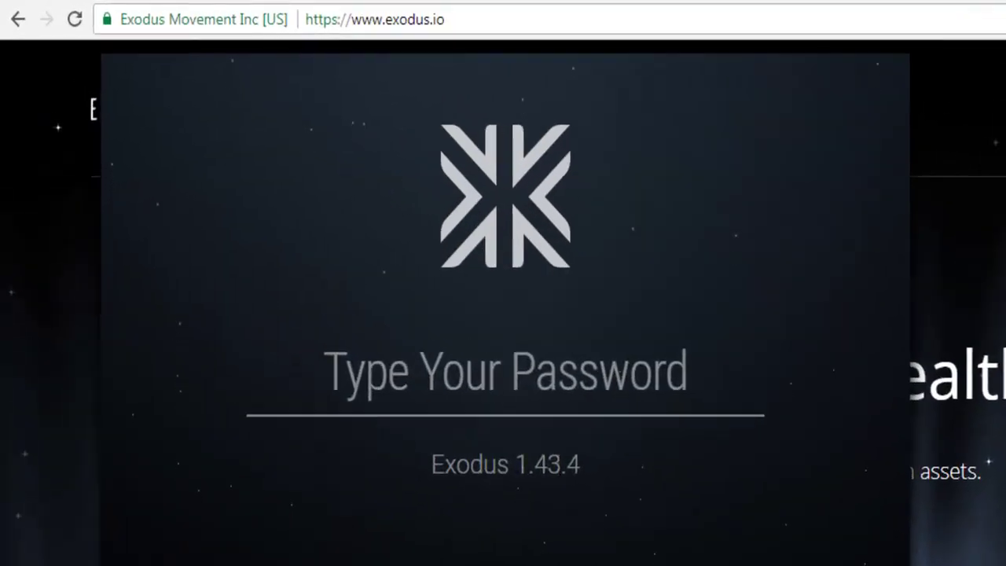
- Minimize the exodus.io browser window so only the Exodus password screen remains
left_click(832, 8)
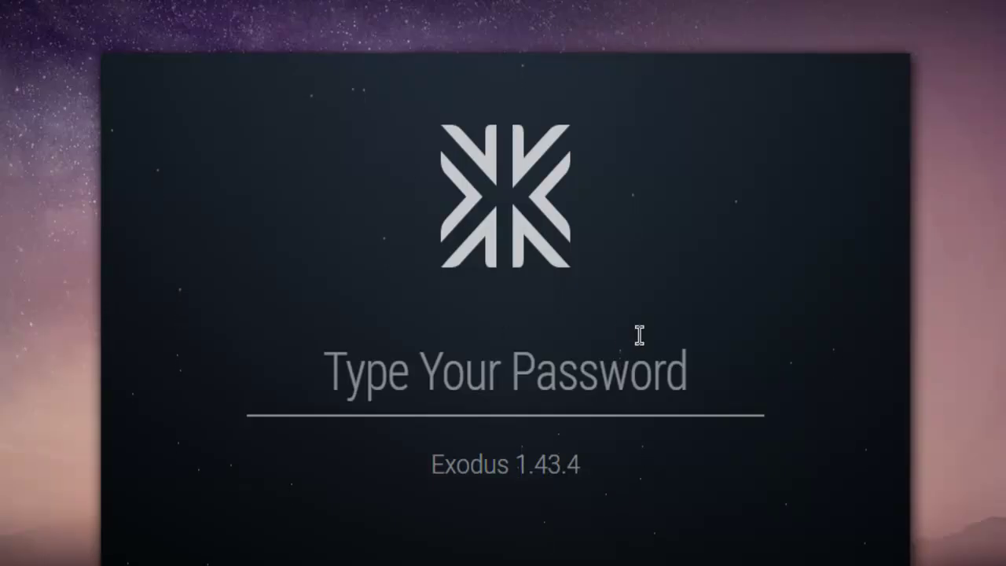
- Paste the wallet password and submit it to unlock Exodus
key("ctrl+v")
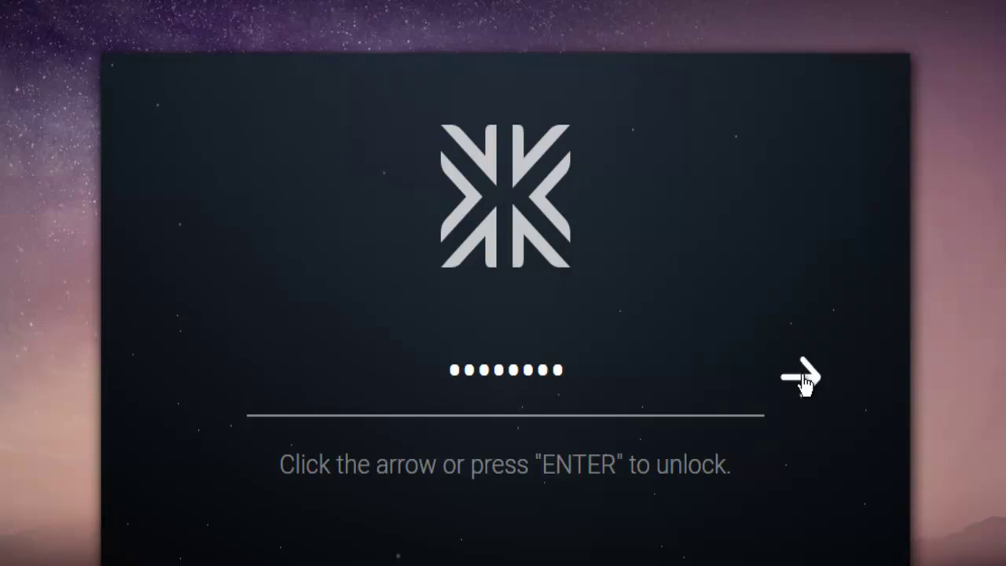
key("Return")
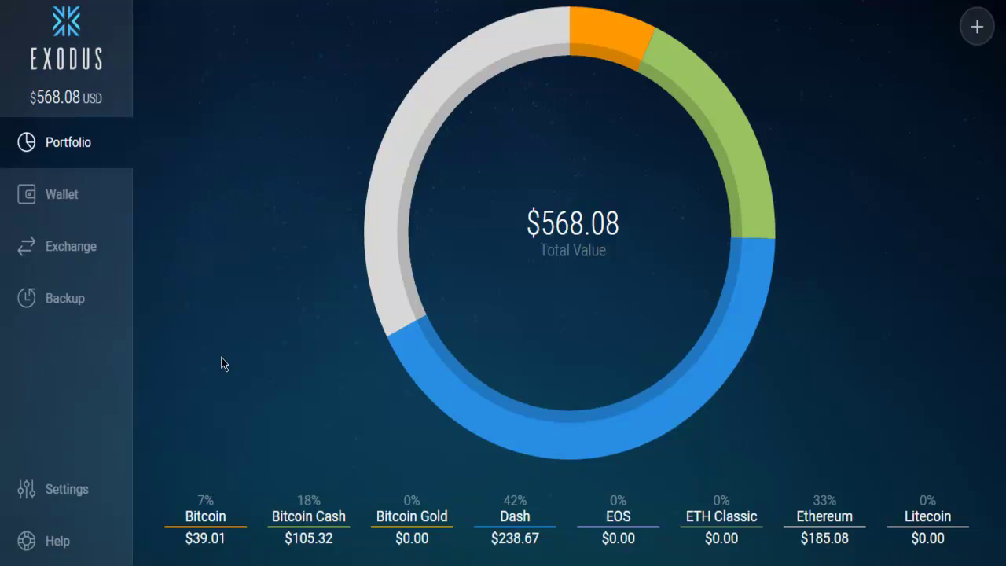
- In Settings, scroll the Assets Show/Hide list to confirm EOS, ETH Classic and Ethereum are enabled
left_click(78, 495)
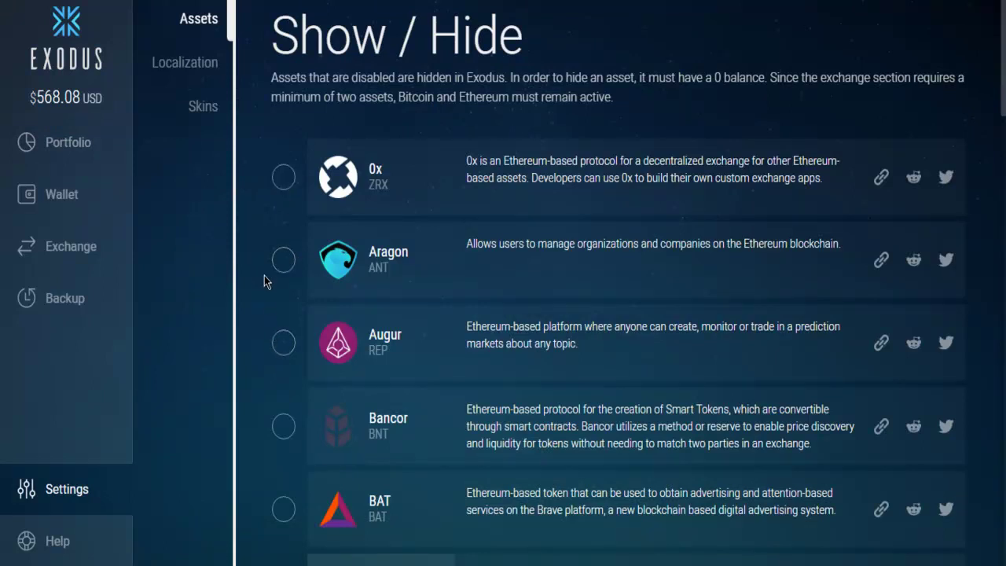
scroll(266, 275, "down", 2)
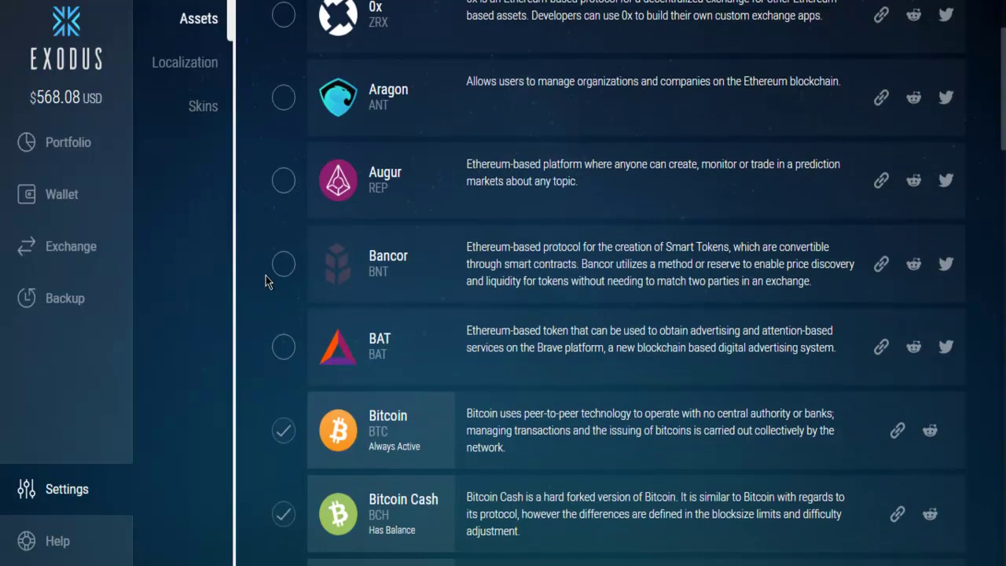
scroll(266, 275, "down", 2)
scroll(266, 280, "up", 2)
scroll(258, 227, "up", 2)
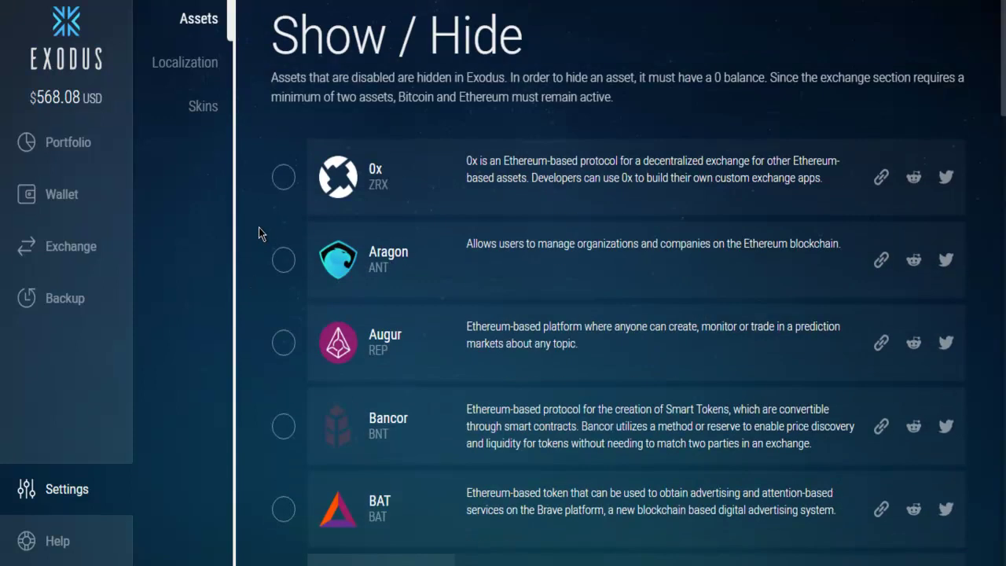
scroll(260, 228, "down", 6)
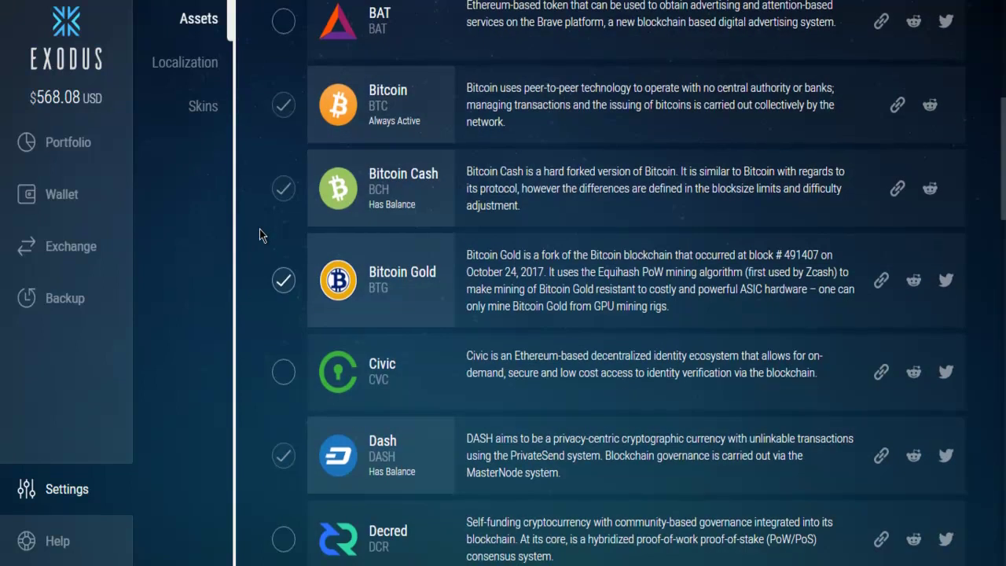
scroll(259, 228, "down", 1)
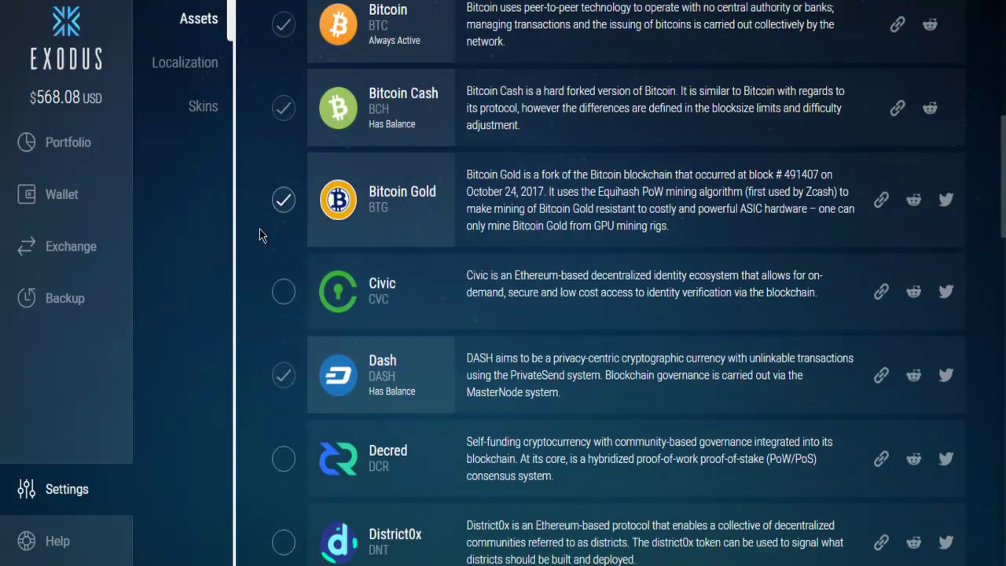
scroll(259, 229, "down", 6)
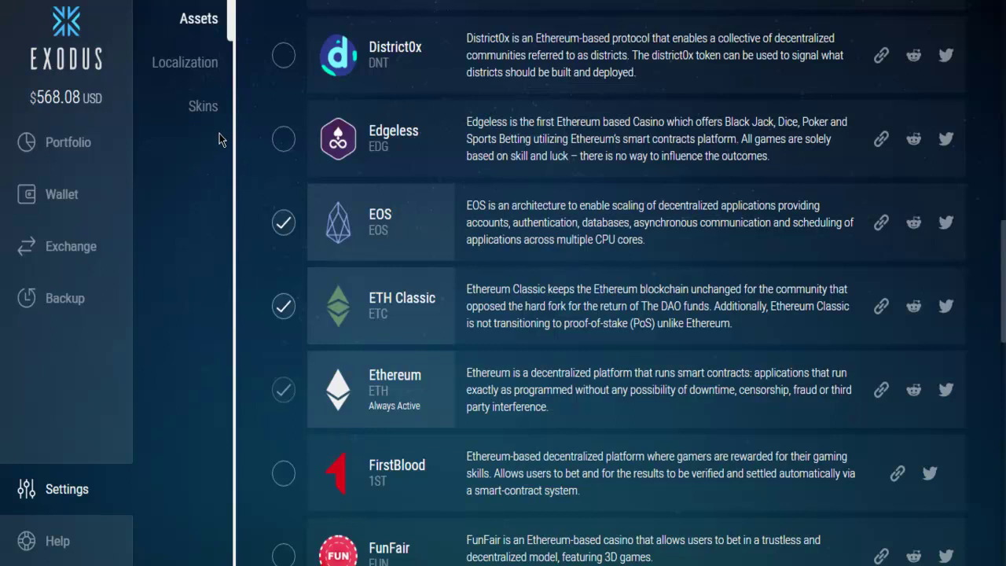
- Browse the Localization currency list keeping USD, then bring up the Skins settings
left_click(198, 79)
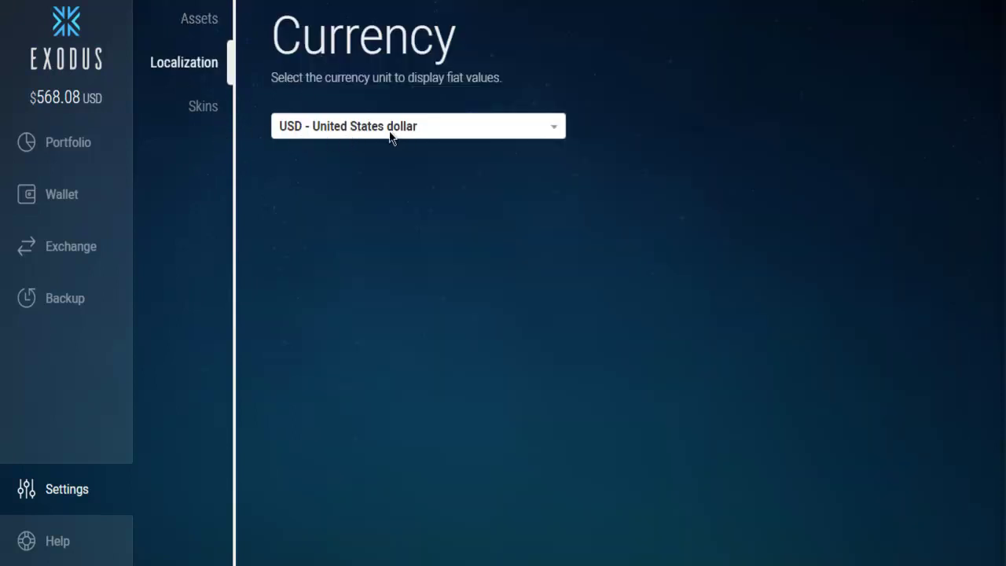
left_click(412, 126)
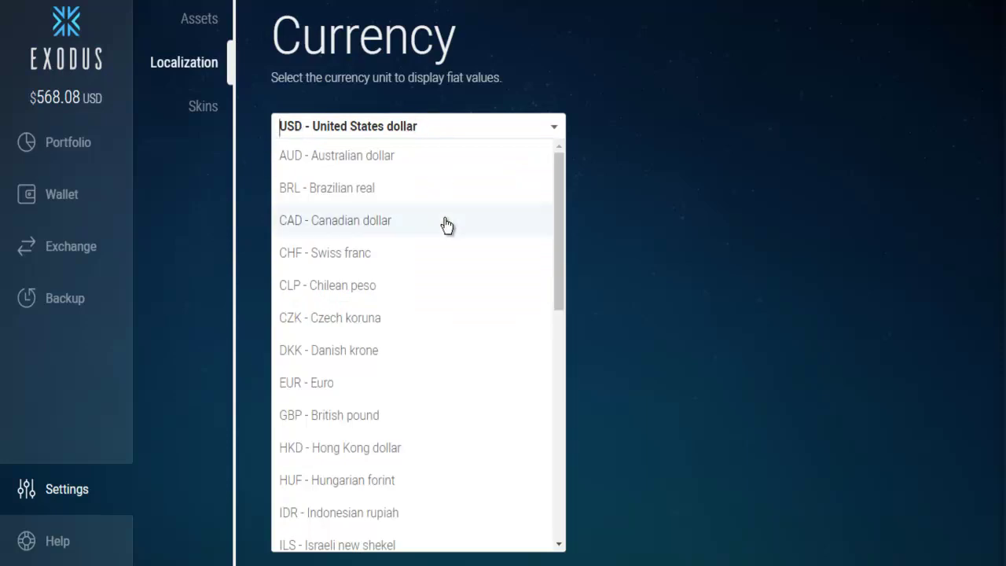
scroll(445, 225, "down", 3)
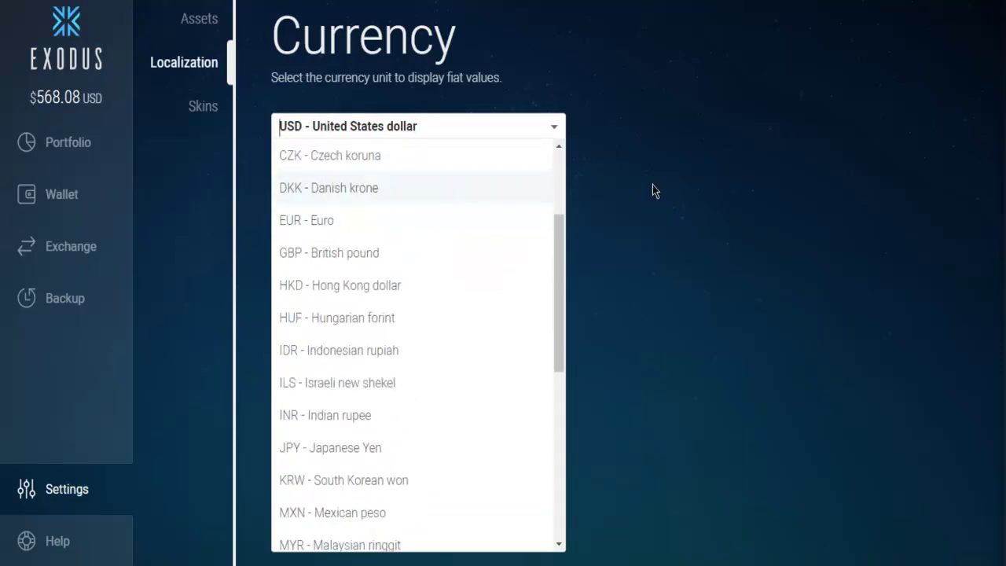
left_click(274, 128)
left_click(189, 124)
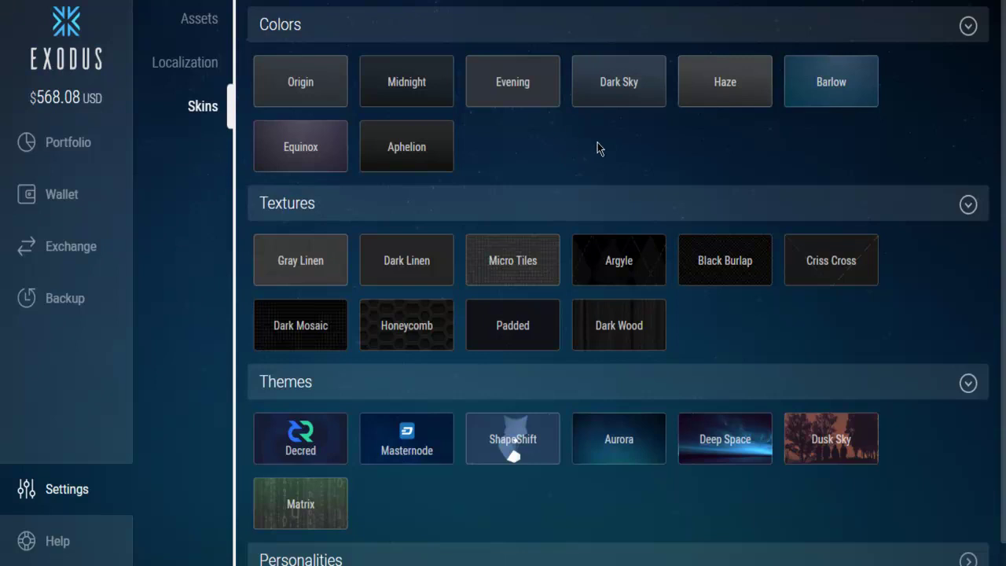
- Apply the Deep Space theme and view the Portfolio in it
scroll(696, 175, "down", 1)
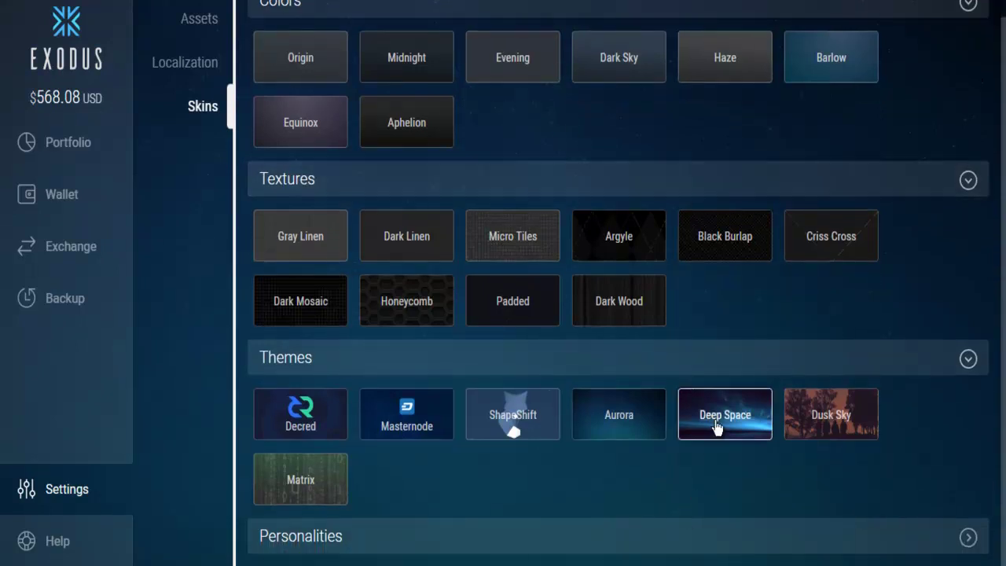
left_click(717, 427)
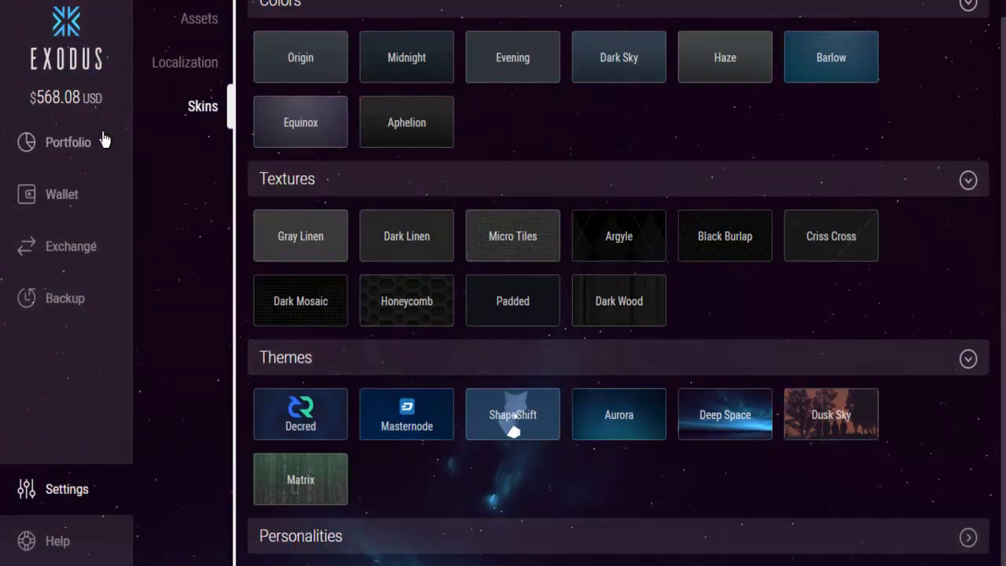
left_click(52, 141)
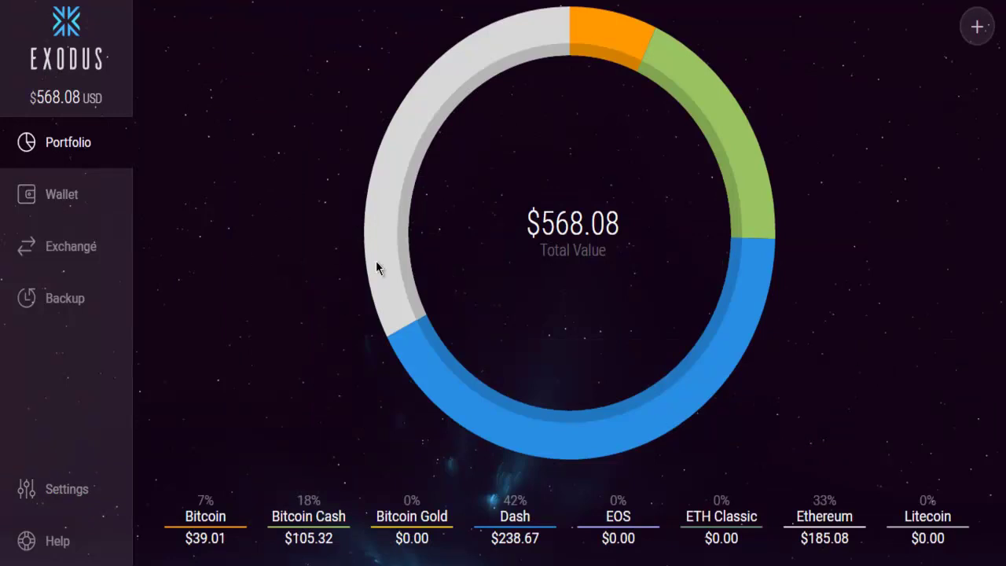
- Return to Settings and reopen Localization, still showing USD - United States dollar
left_click(82, 494)
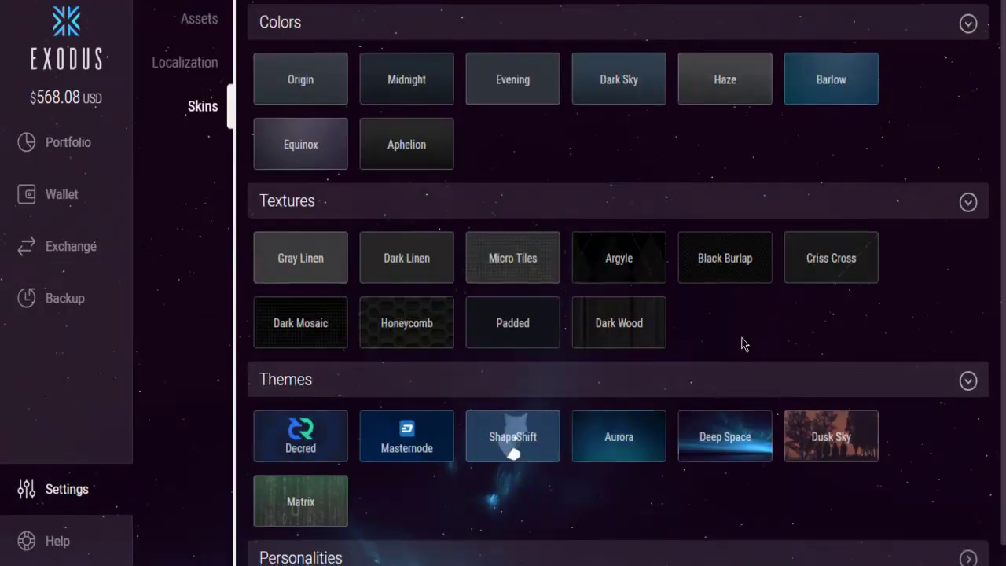
scroll(741, 343, "down", 1)
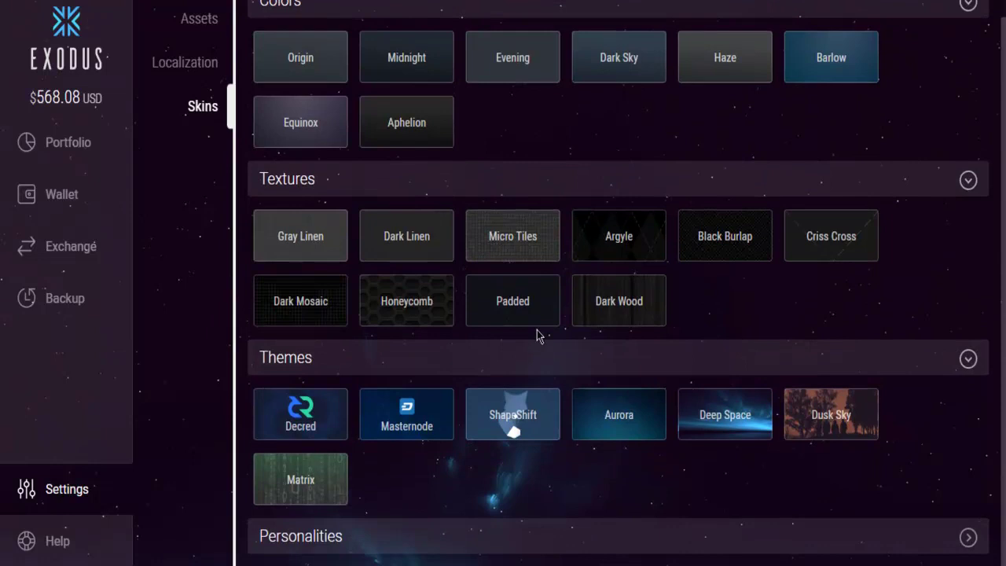
left_click(184, 63)
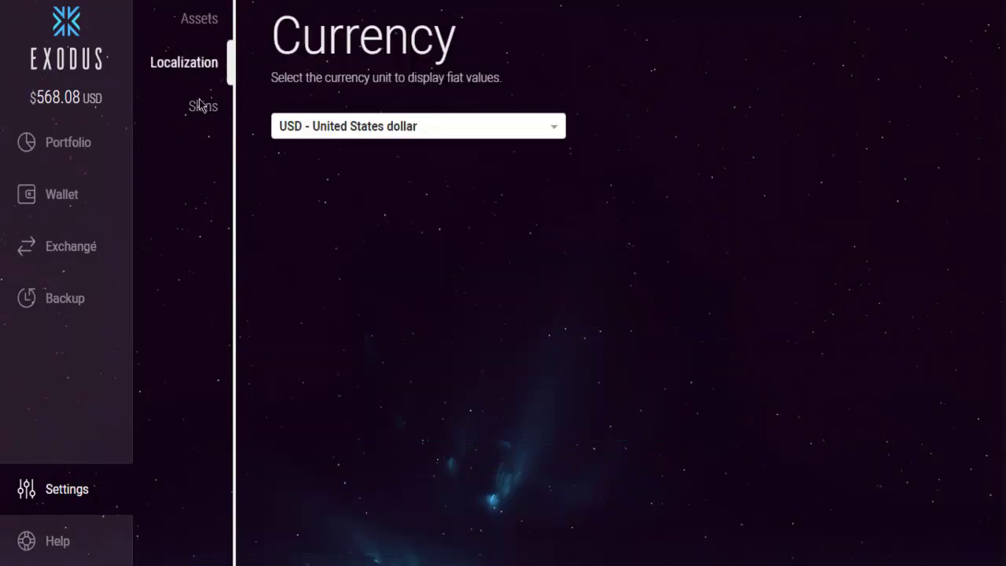
- Browse the Help FAQ, then open the Backup page reporting Backup Complete
left_click(70, 543)
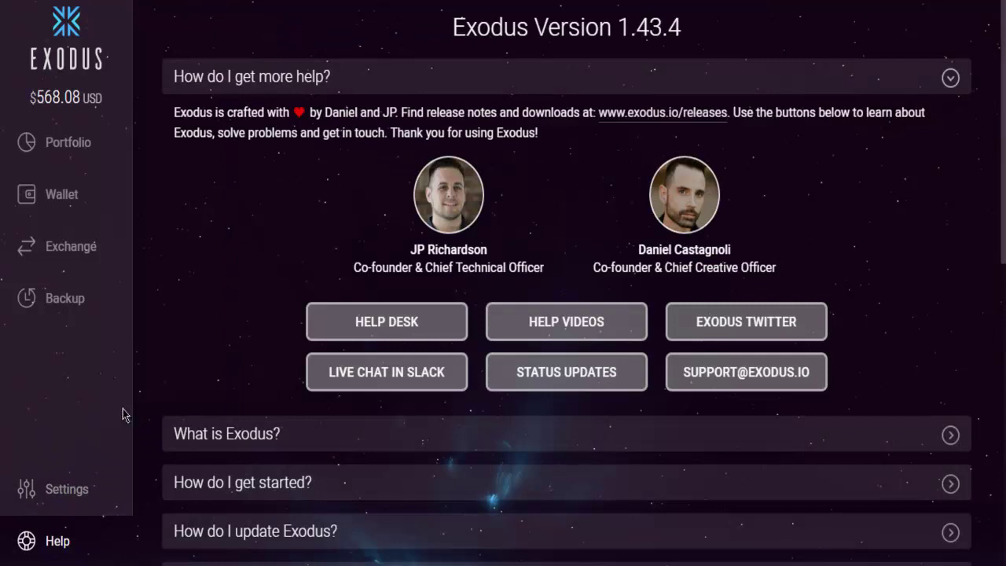
scroll(284, 152, "down", 4)
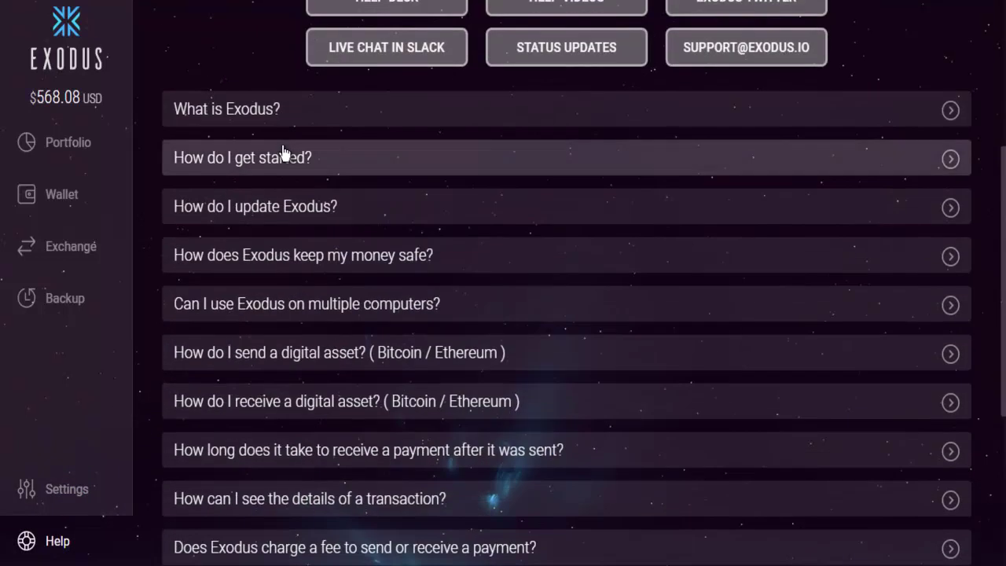
scroll(284, 153, "down", 4)
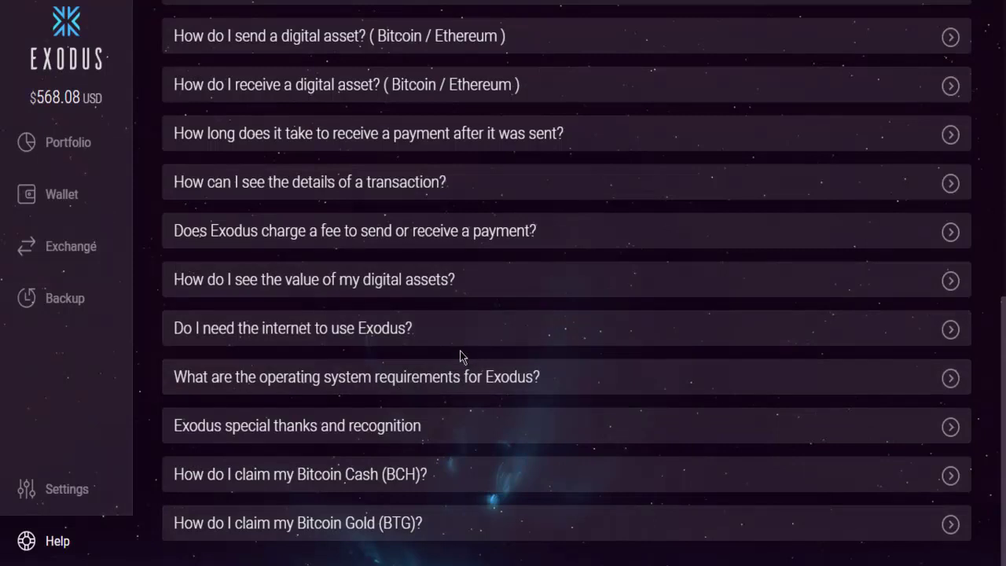
scroll(333, 302, "up", 6)
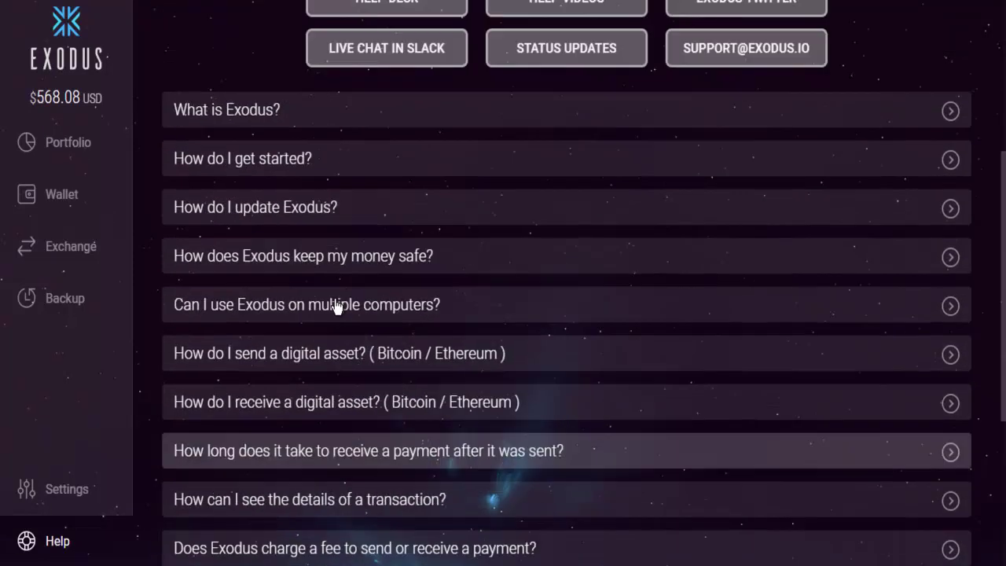
scroll(334, 300, "up", 1)
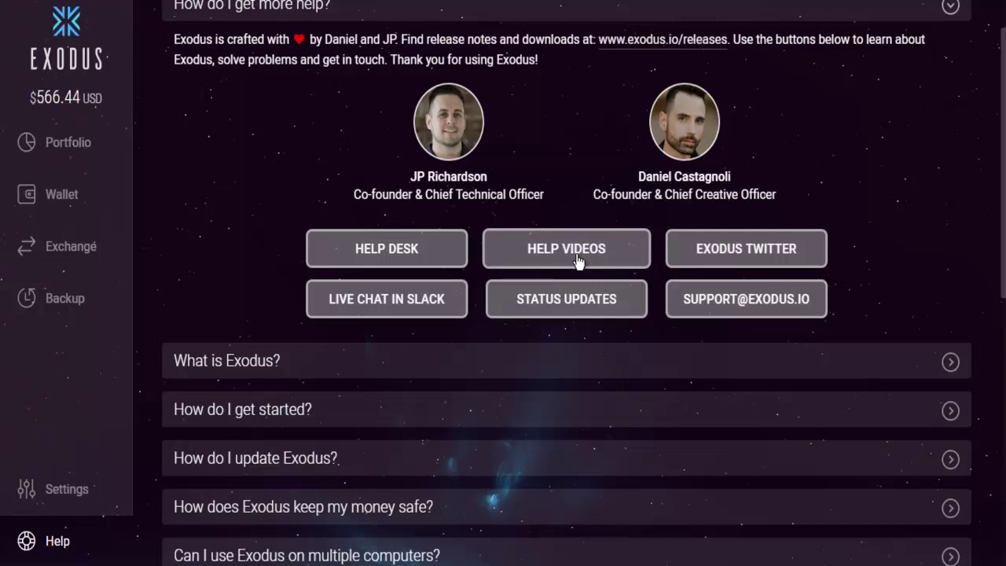
left_click(49, 297)
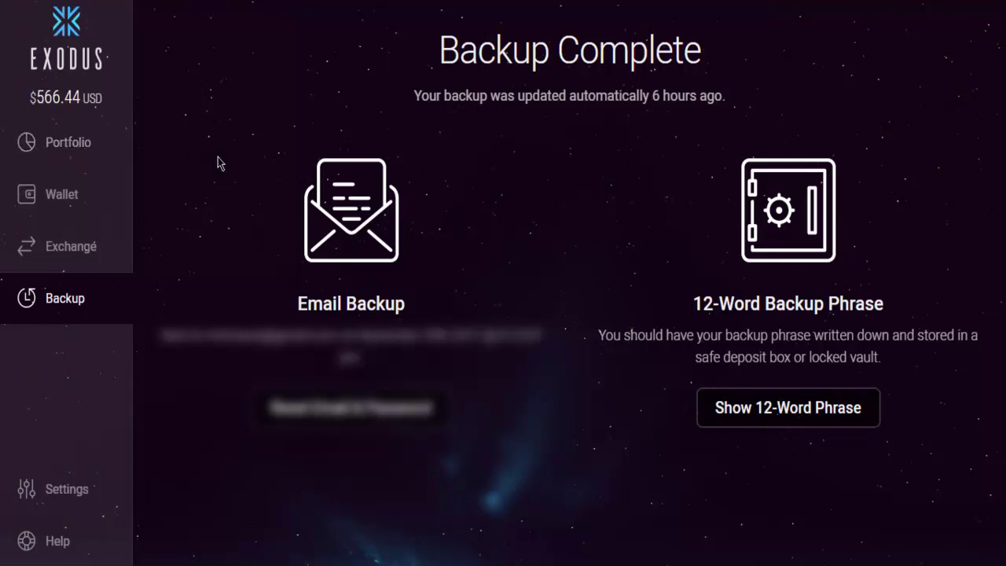
- Open the Dash wallet's Send form, try its address and amount fields, and close it unsent
left_click(50, 190)
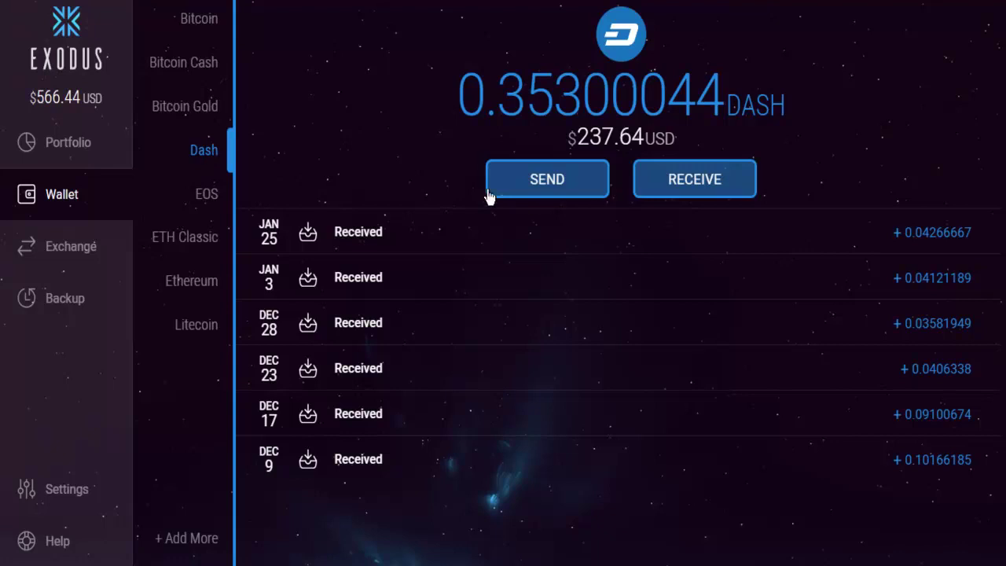
left_click(533, 190)
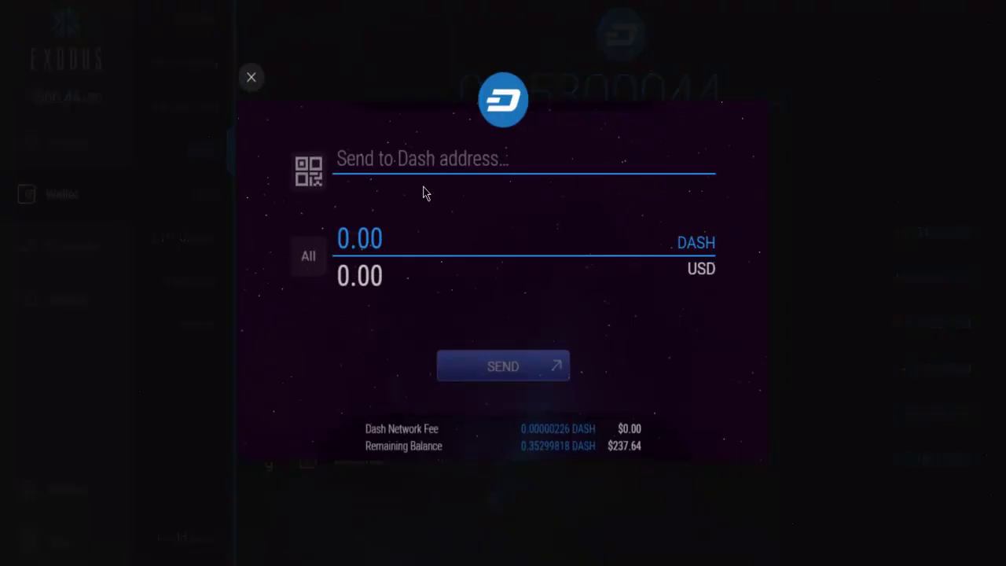
left_click(339, 155)
left_click(363, 236)
double_click(370, 271)
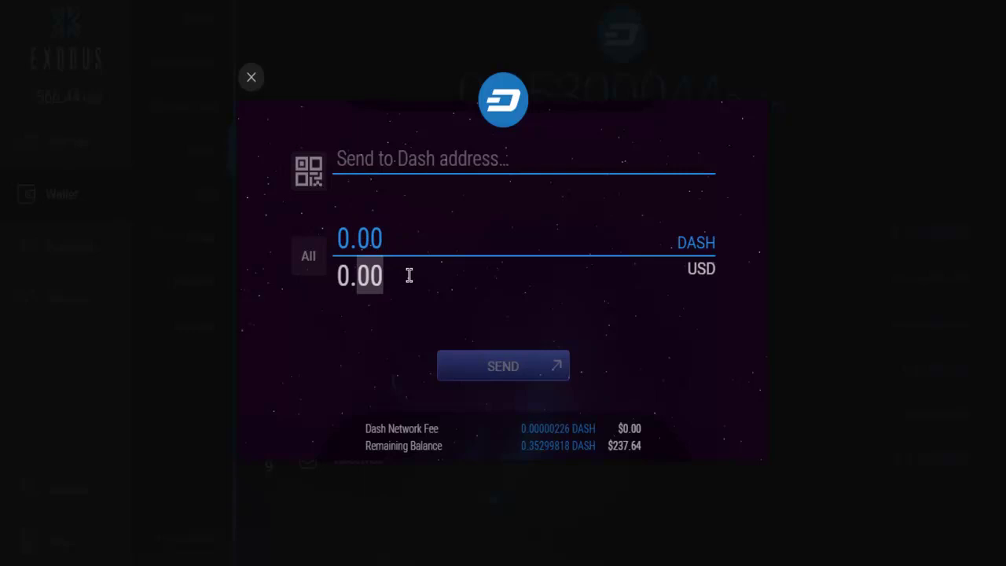
left_click(484, 367)
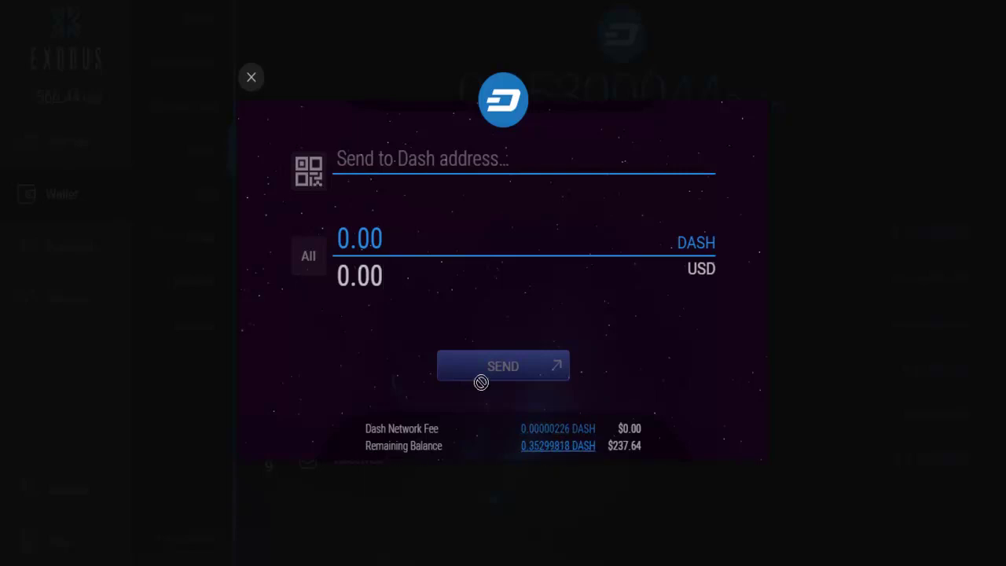
left_click(251, 76)
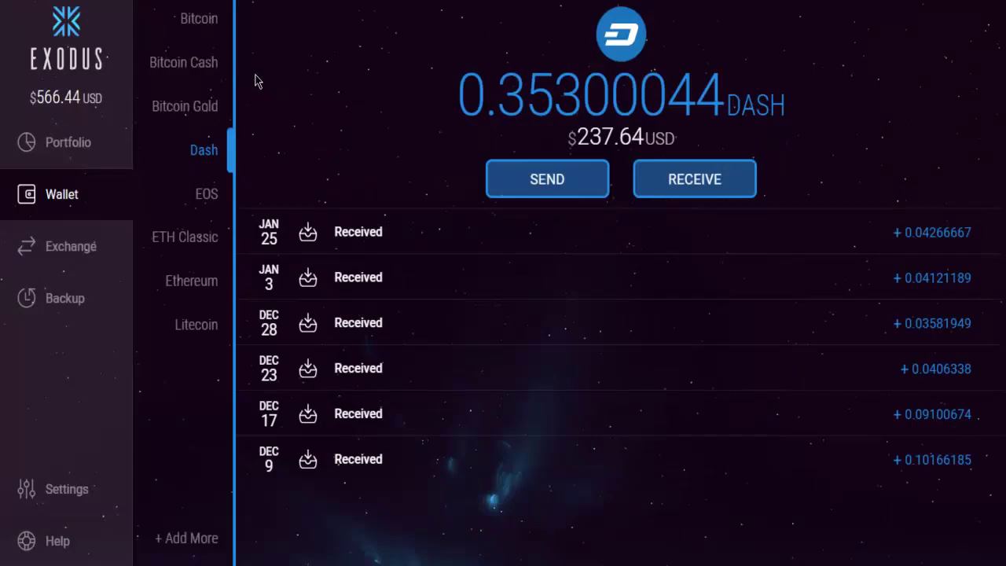
- Select the Bitcoin wallet and preview its Send form without sending
left_click(193, 22)
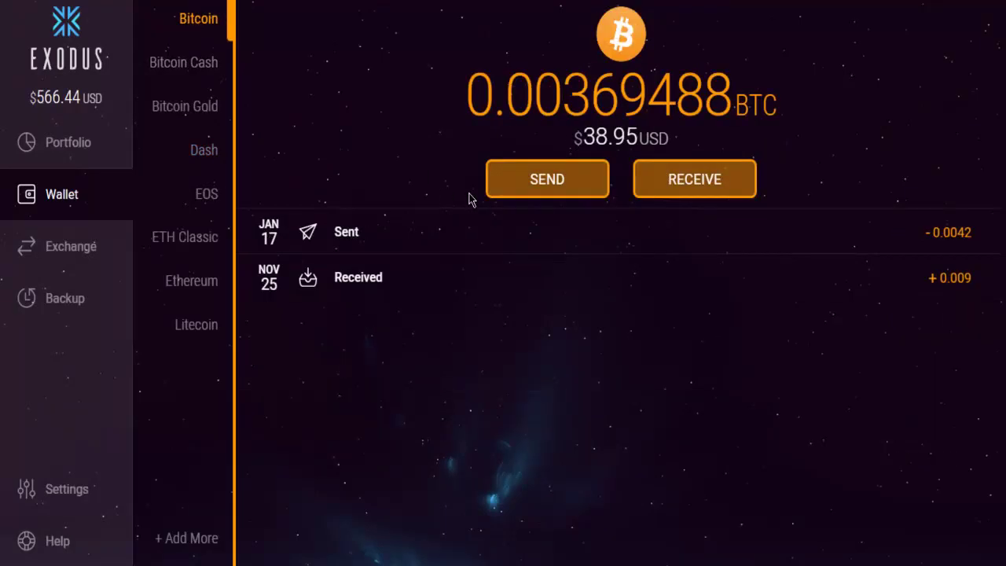
left_click(547, 181)
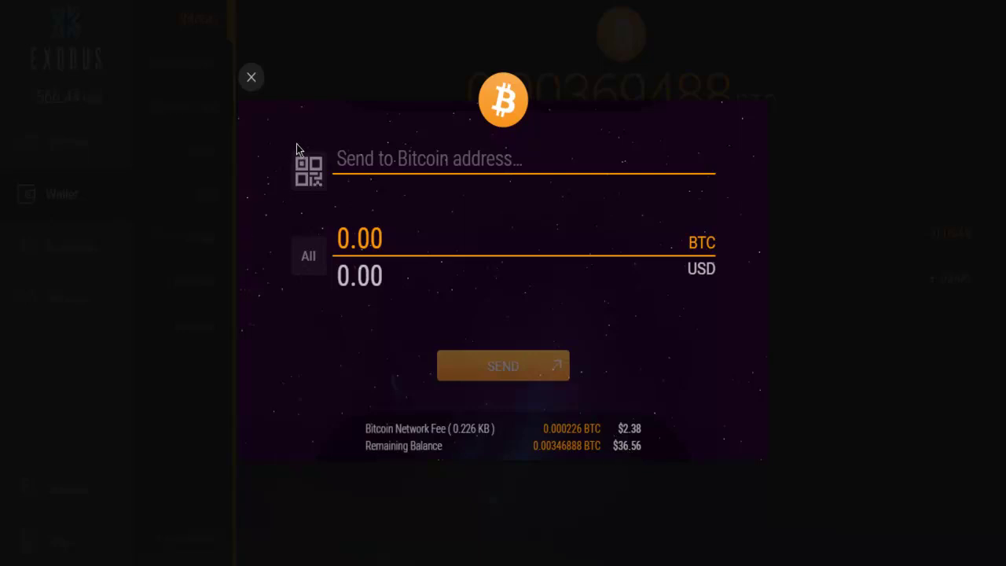
left_click(252, 77)
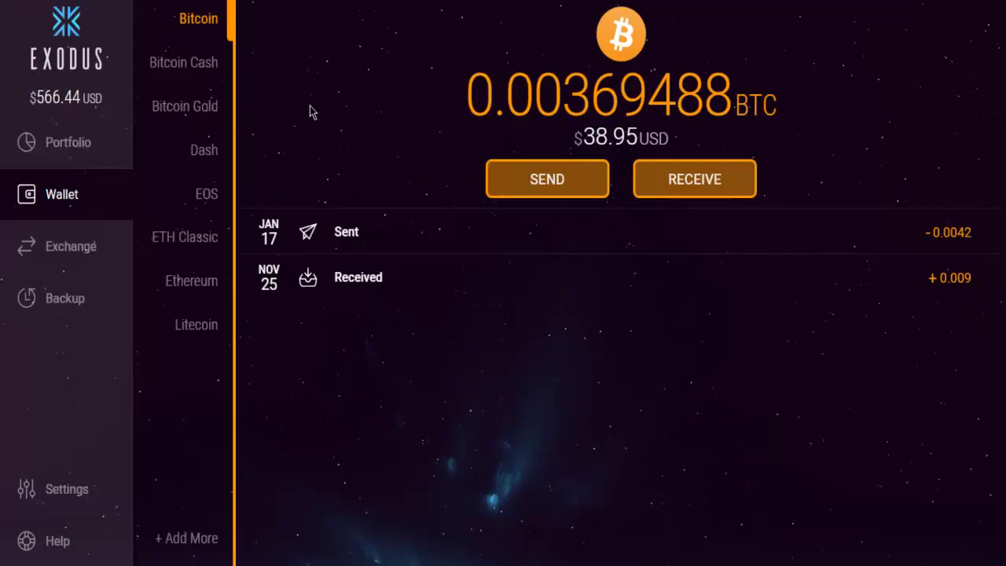
- Switch to the Ethereum wallet (0.2237848 ETH), preview Send, and view its receive QR code
left_click(191, 282)
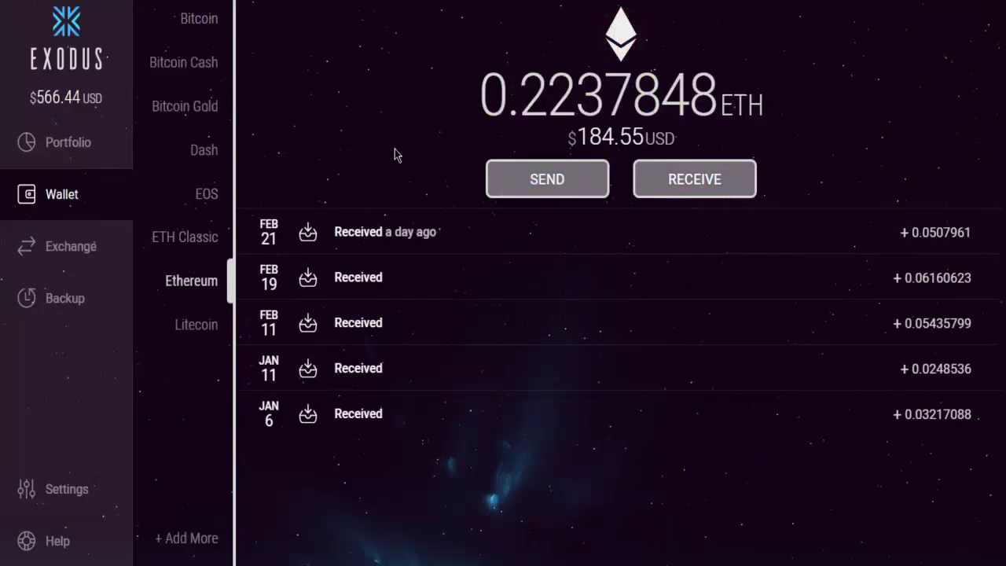
left_click(491, 165)
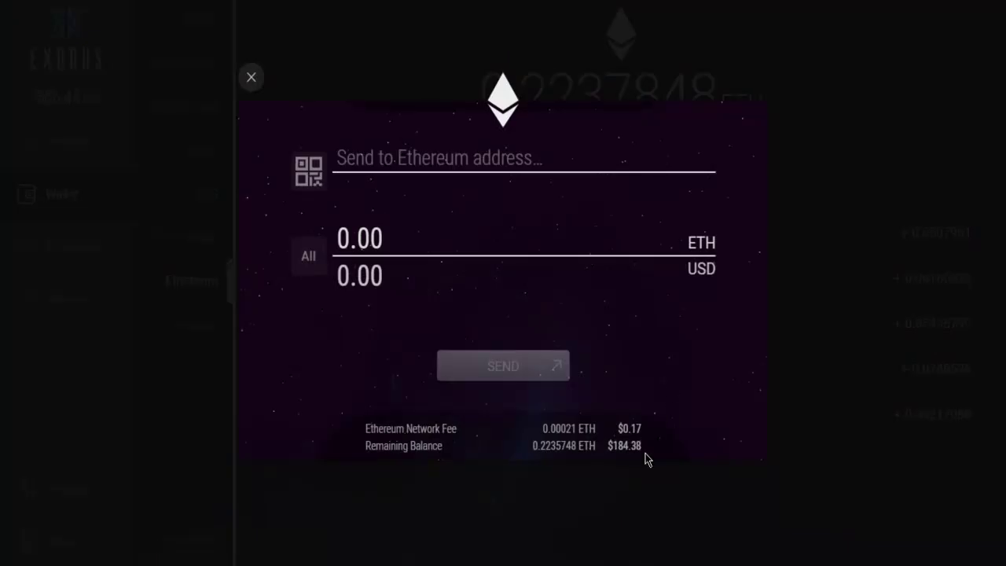
left_click(251, 77)
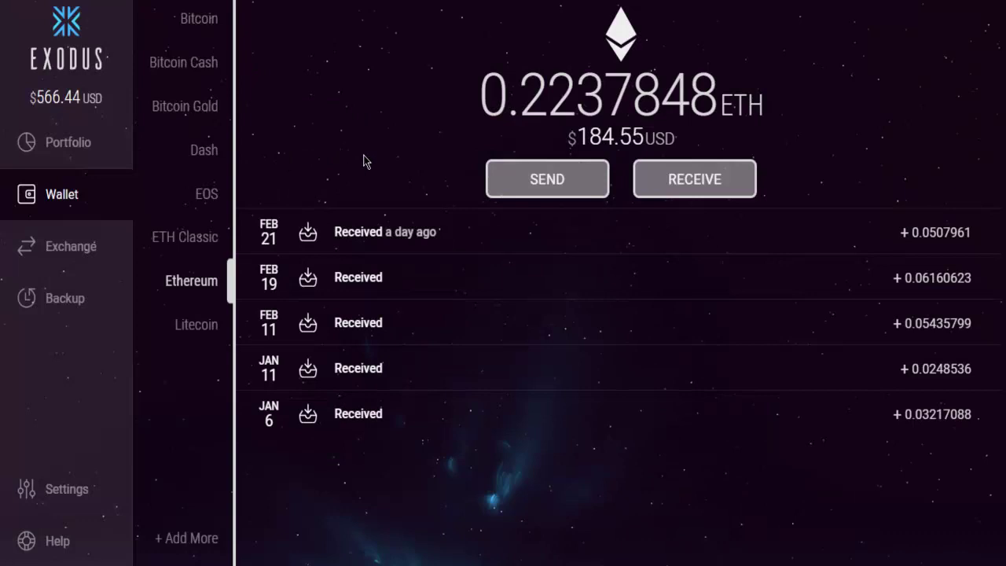
left_click(688, 182)
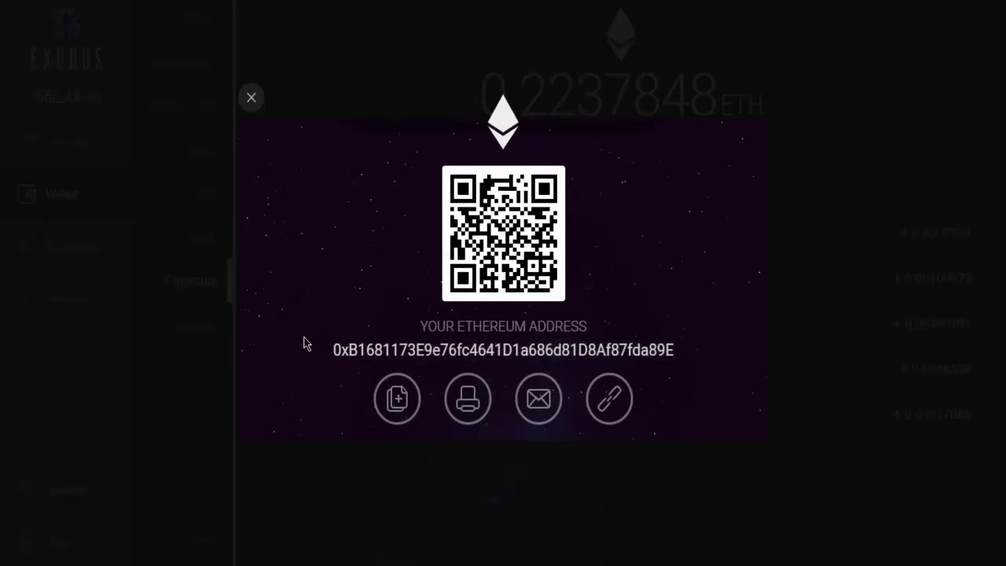
left_click(251, 98)
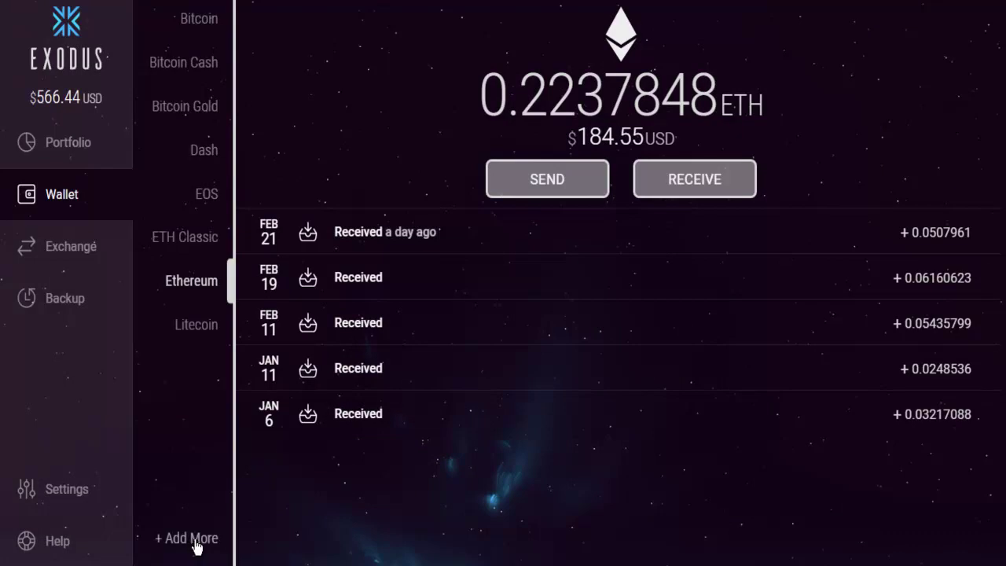
- On the Exchange page pick Dash as the coin to receive, then view the $565.12 Portfolio
left_click(82, 253)
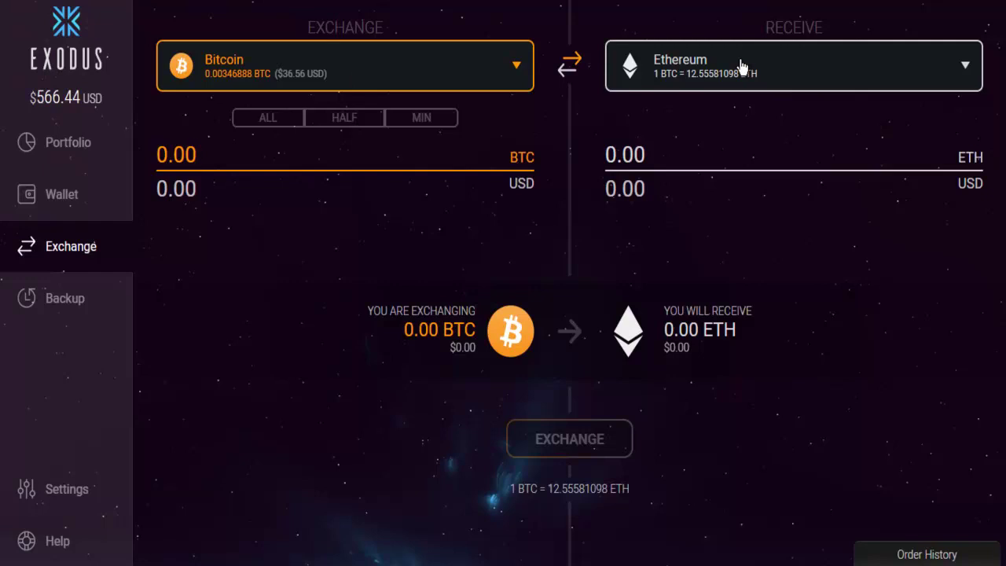
left_click(702, 75)
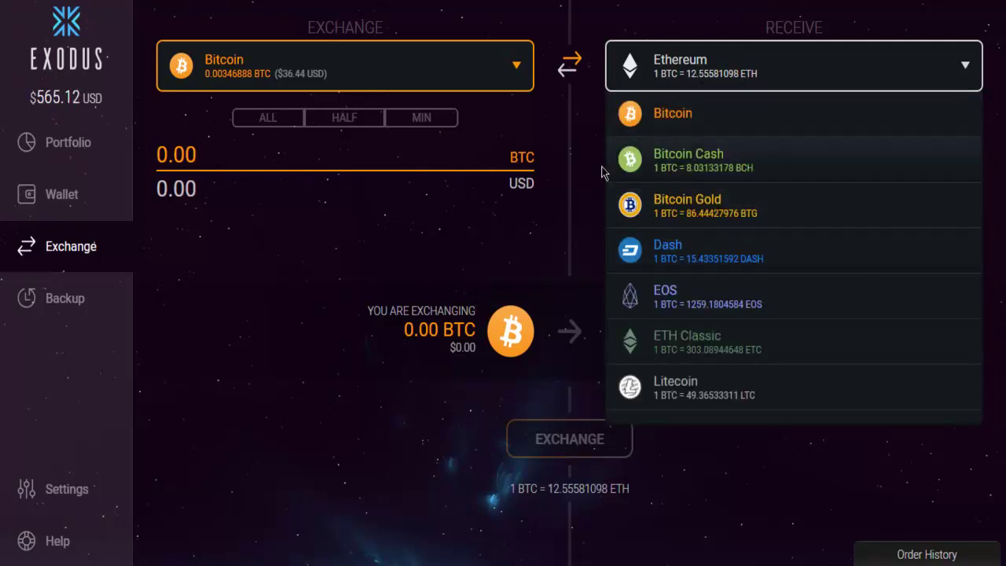
left_click(675, 256)
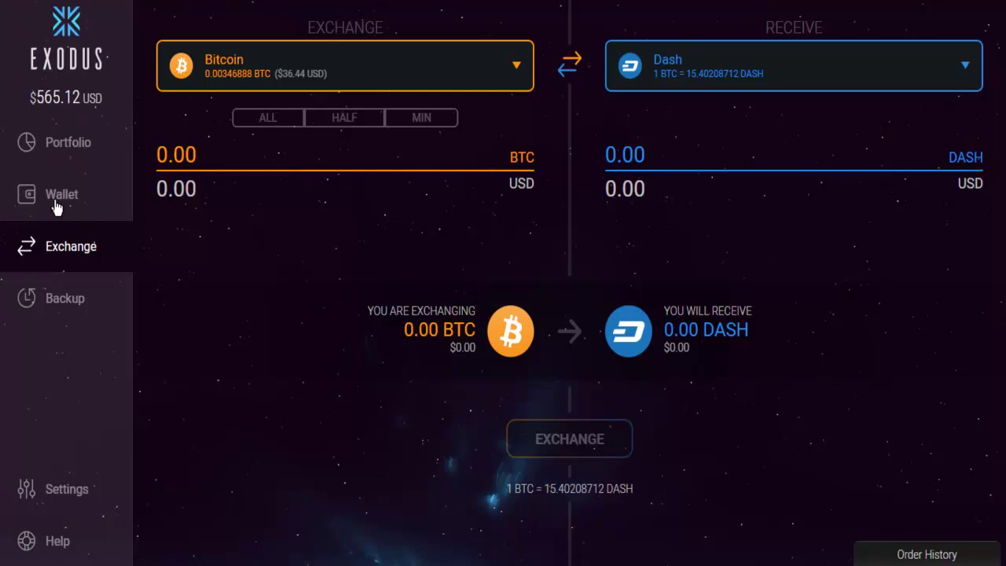
left_click(47, 149)
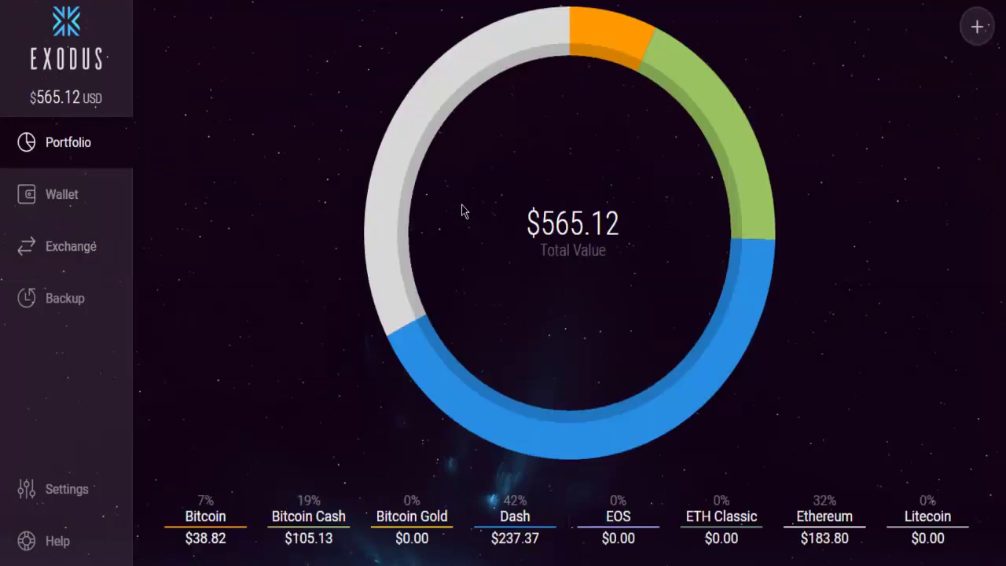